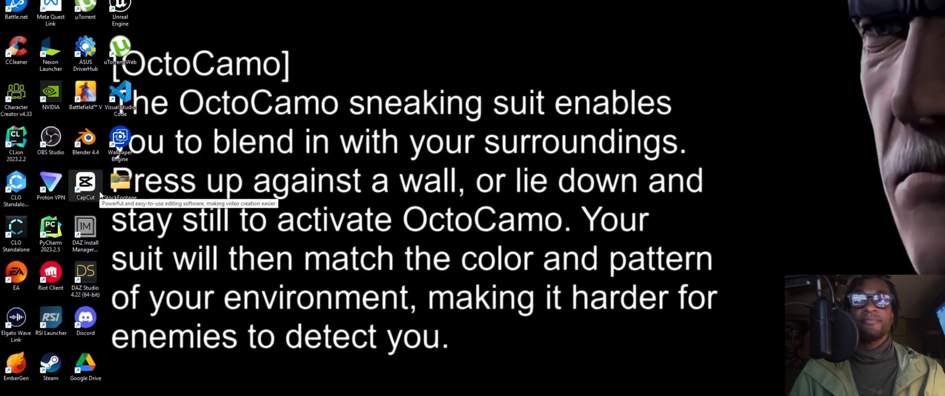
Open CapCut and create a new video project
double_click(100, 194)
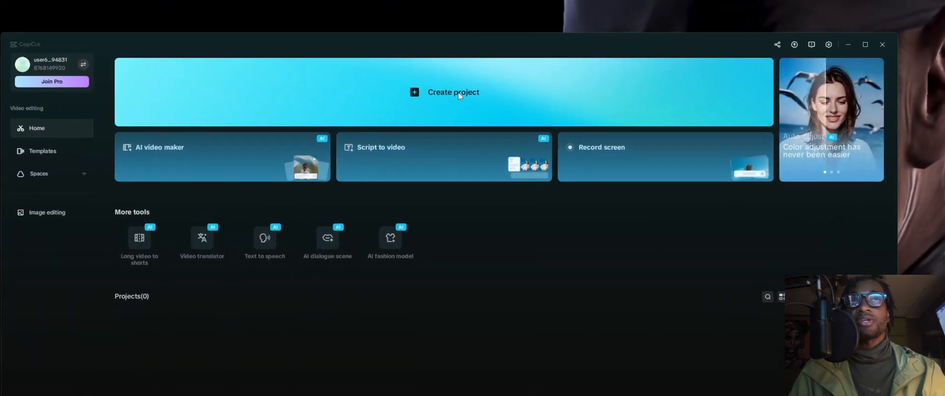
click(454, 99)
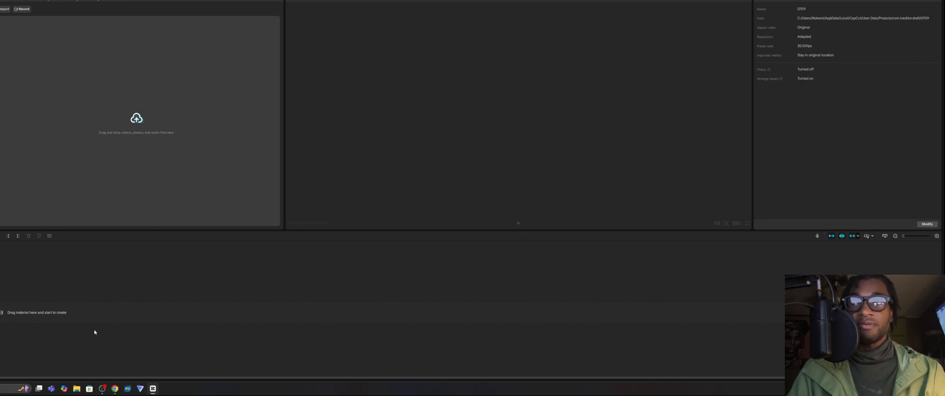
Import the SmilingBaby video from the desktop's StockFootage folder into the project's media library
click(77, 388)
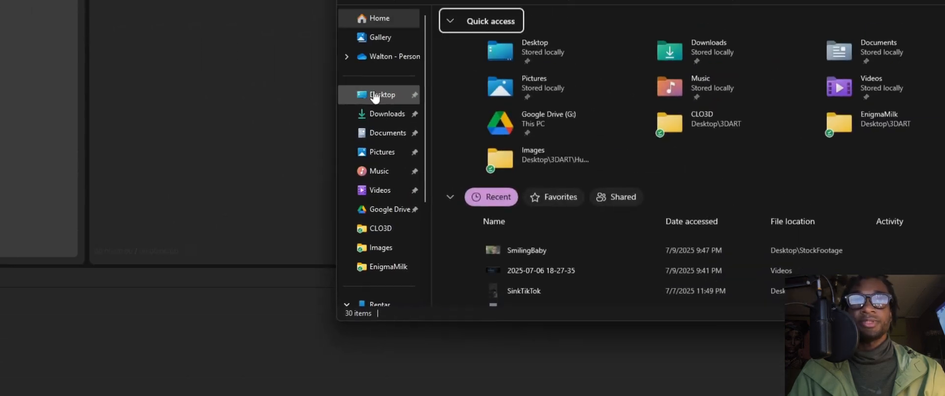
click(374, 93)
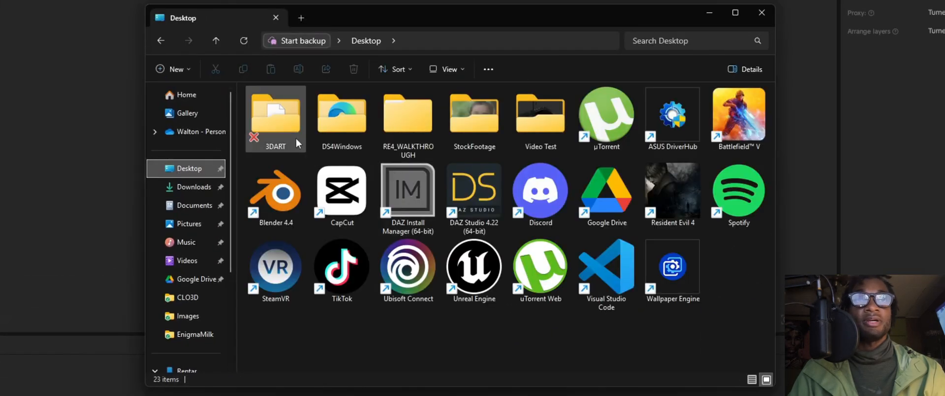
double_click(475, 135)
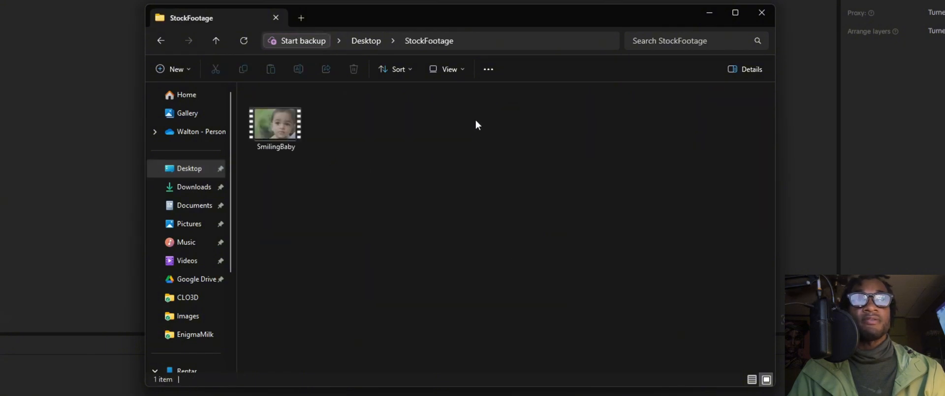
drag(470, 21, 899, 89)
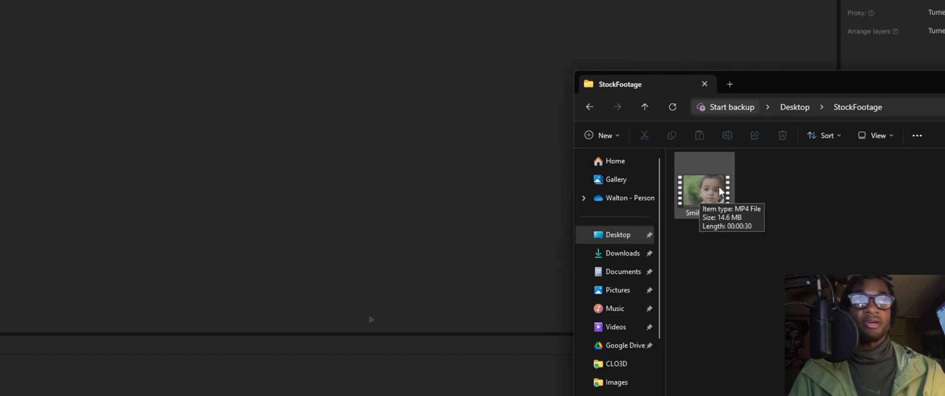
drag(720, 191, 150, 282)
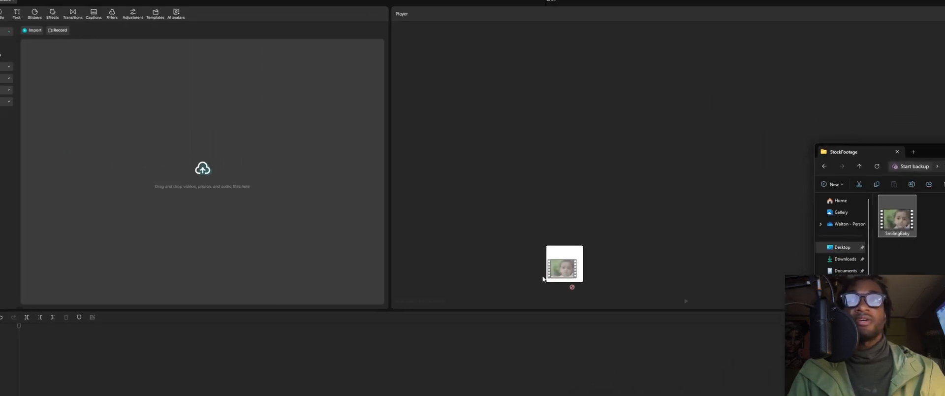
drag(543, 278, 185, 142)
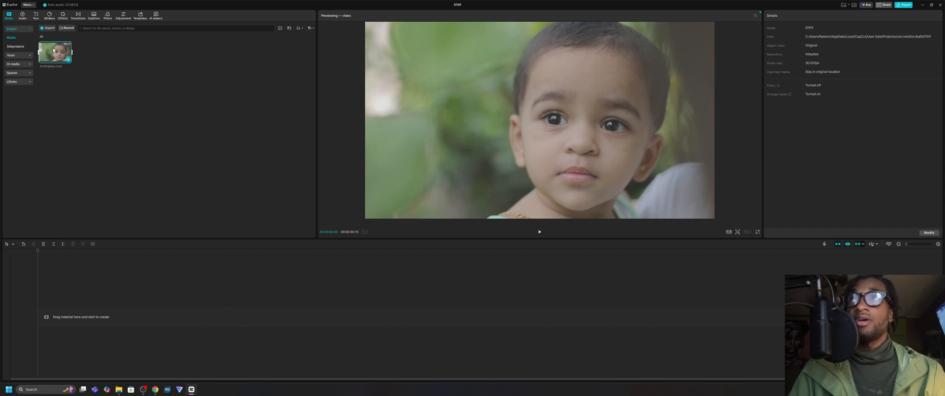
Add the SmilingBaby clip to the timeline and set the project's aspect ratio to 9:16
drag(53, 49, 66, 319)
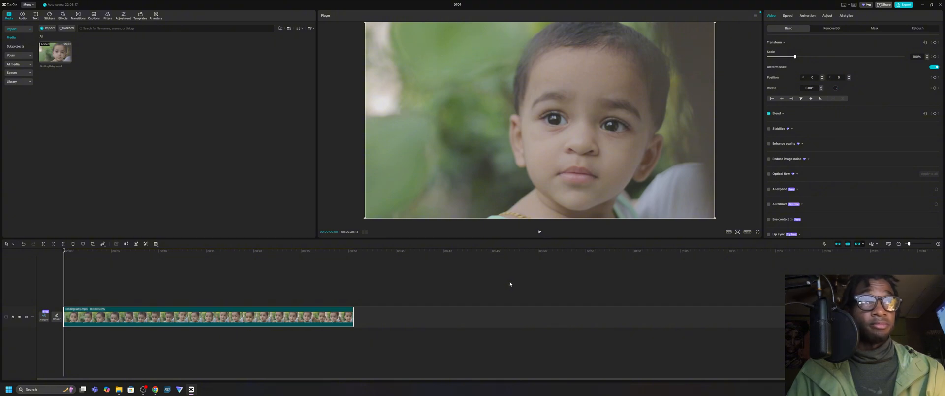
click(748, 232)
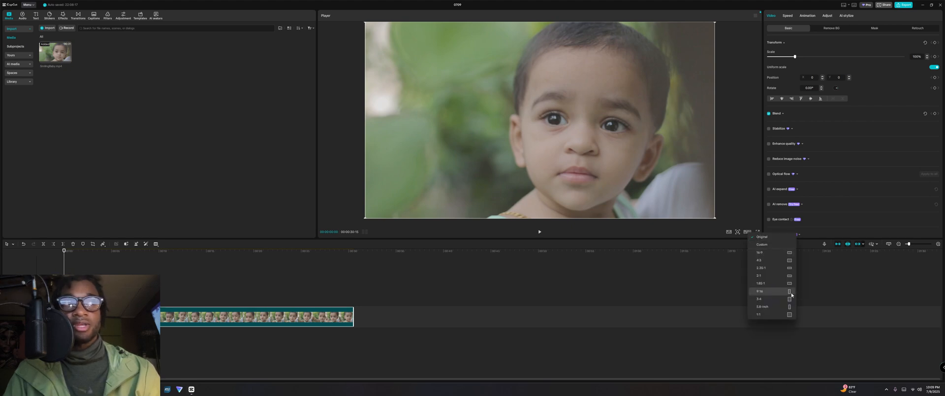
click(787, 292)
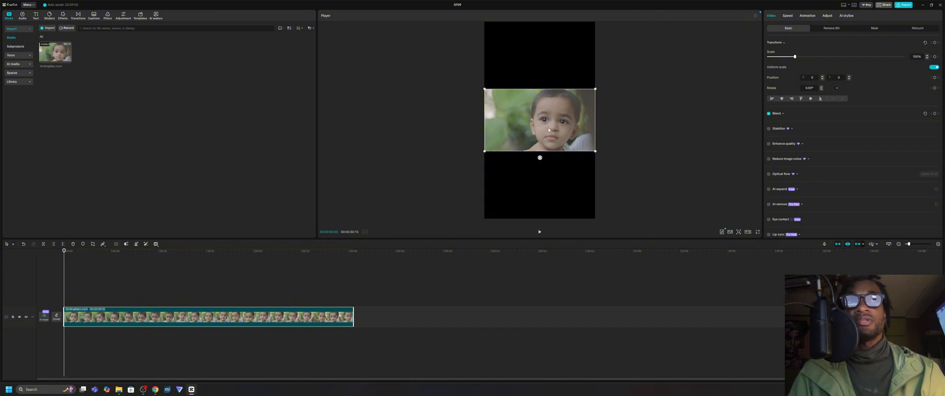
Duplicate the SmilingBaby clip onto a second track above the original in the timeline
click(650, 126)
click(542, 137)
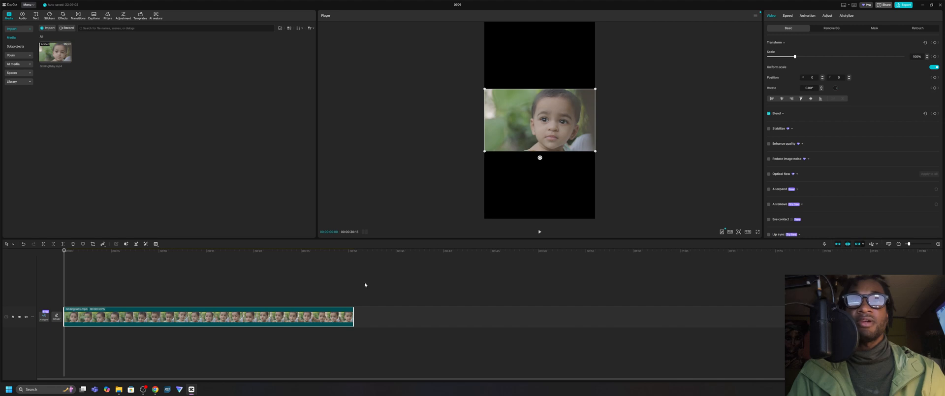
key(ctrl+c)
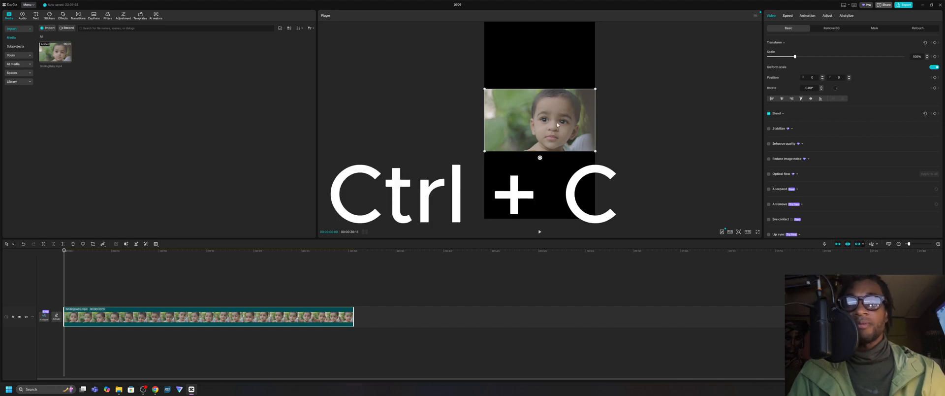
key(ctrl+v)
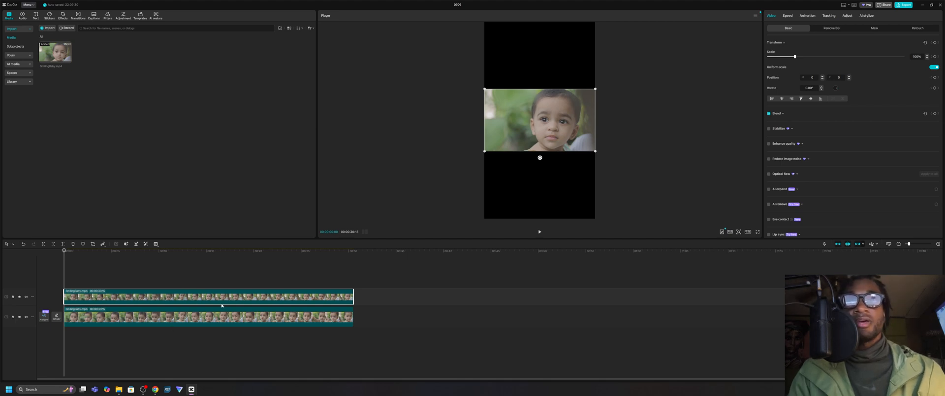
Enlarge the lower SmilingBaby clip to about 316% so it fills the vertical frame, and play the composition
click(213, 322)
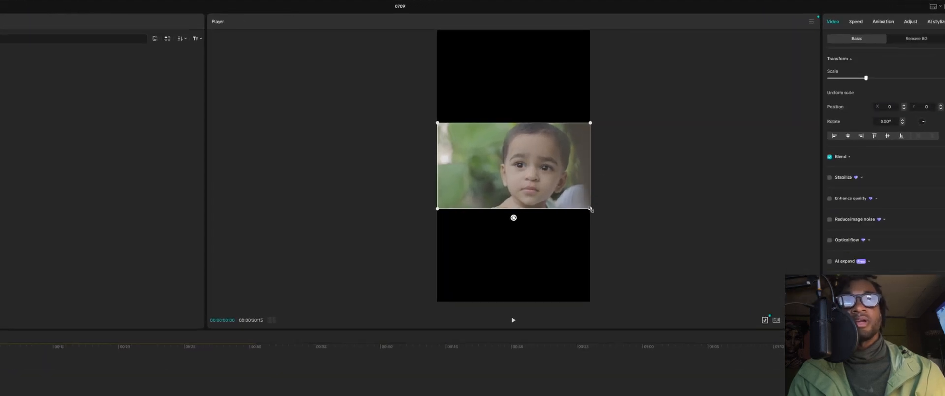
drag(590, 209, 795, 392)
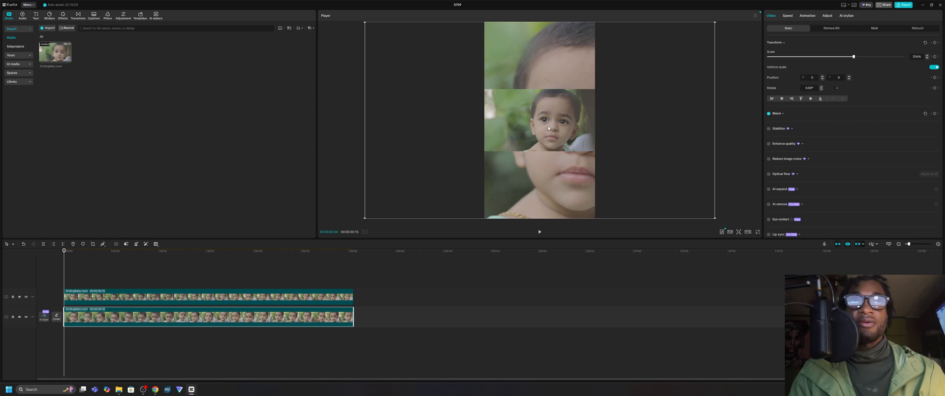
click(302, 298)
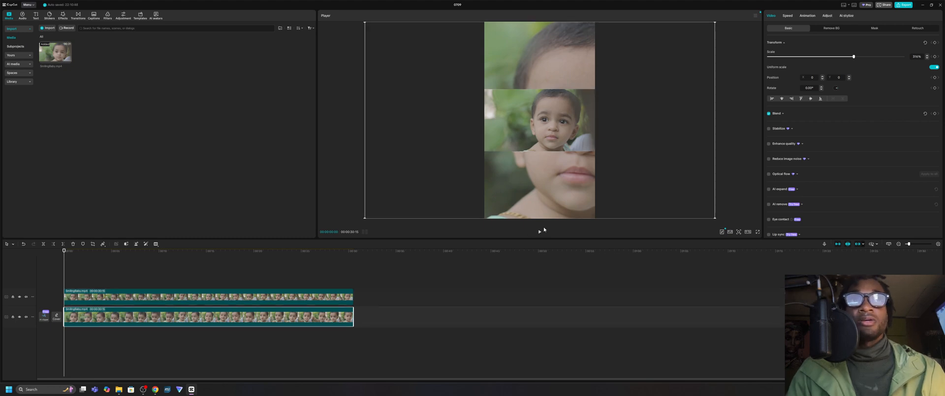
key(space)
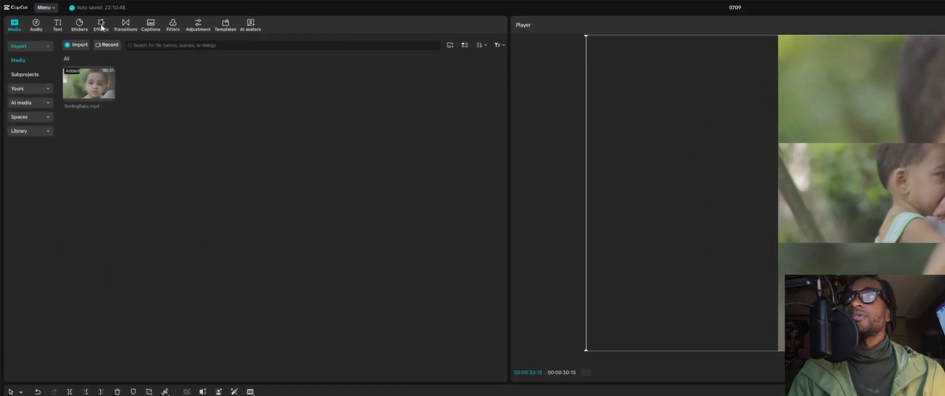
Search the video effects for "blur" and apply the second Blur effect to the lower SmilingBaby clip
click(100, 26)
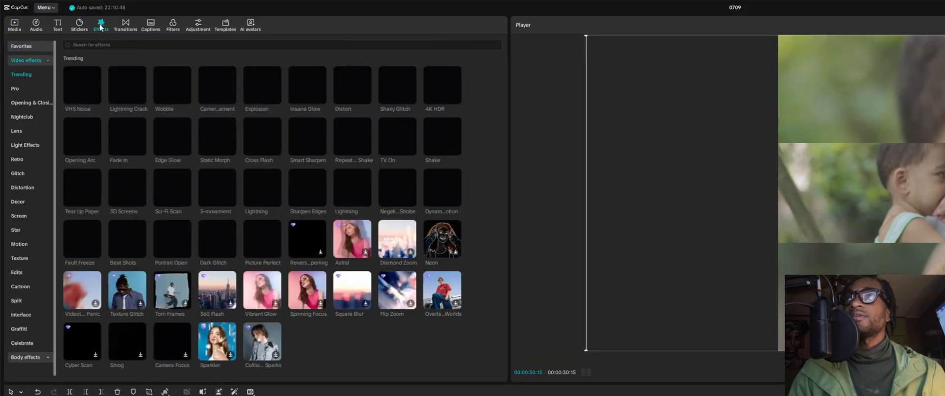
click(164, 44)
text(blur)
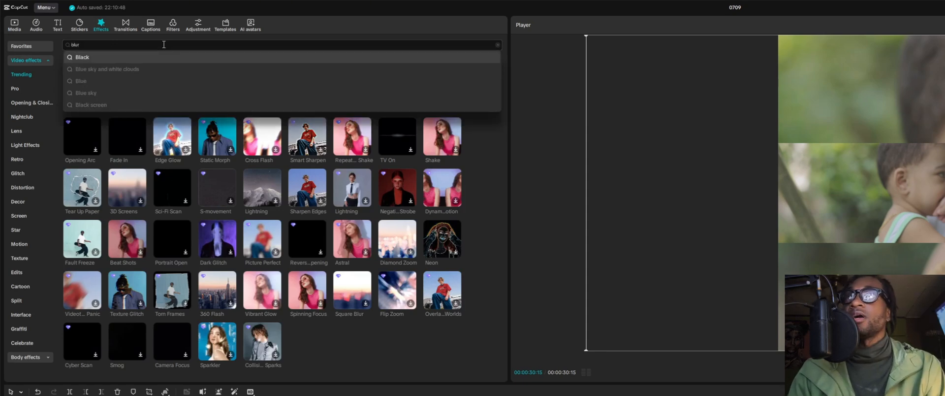
key(Return)
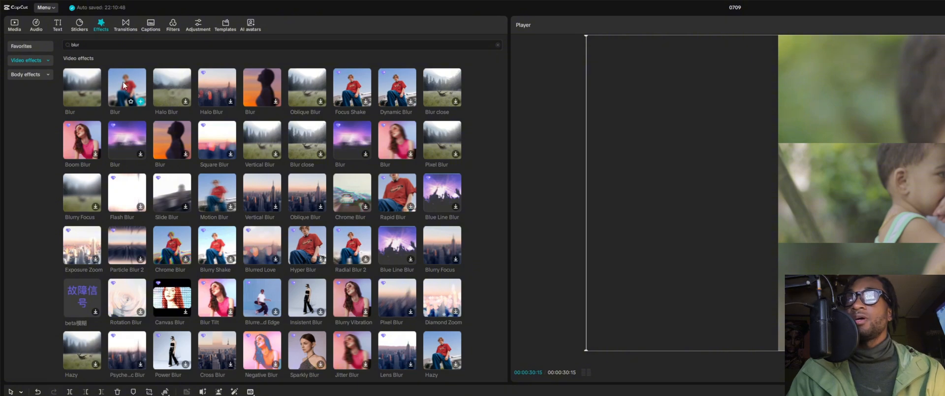
drag(123, 83, 201, 366)
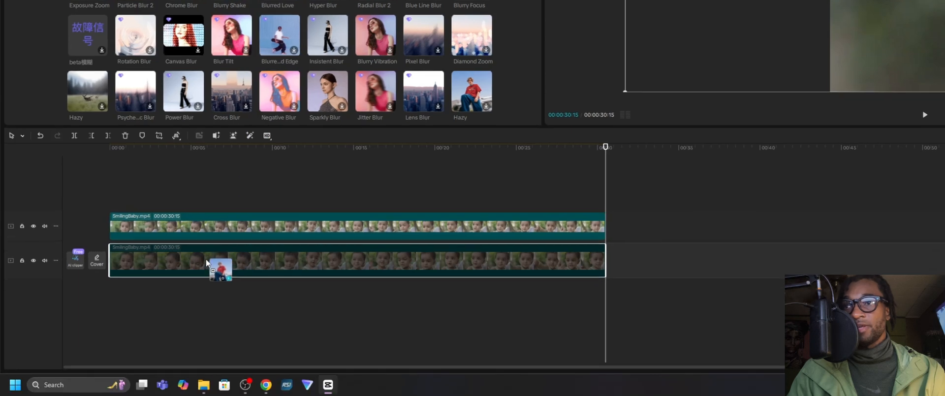
drag(205, 258, 119, 315)
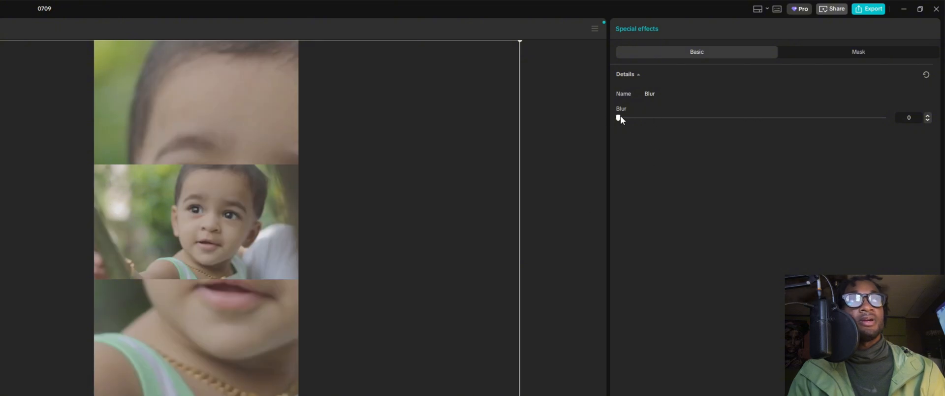
Set the background clip's Blur effect strength to 75
drag(885, 129, 808, 127)
drag(884, 131, 675, 117)
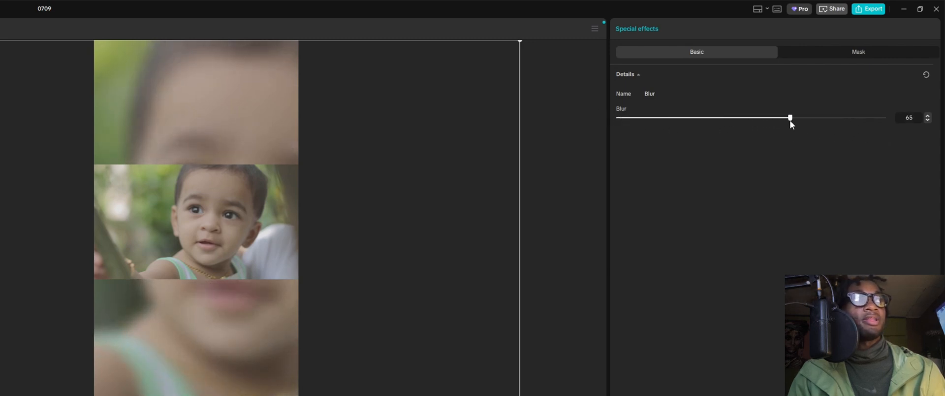
drag(791, 123, 810, 122)
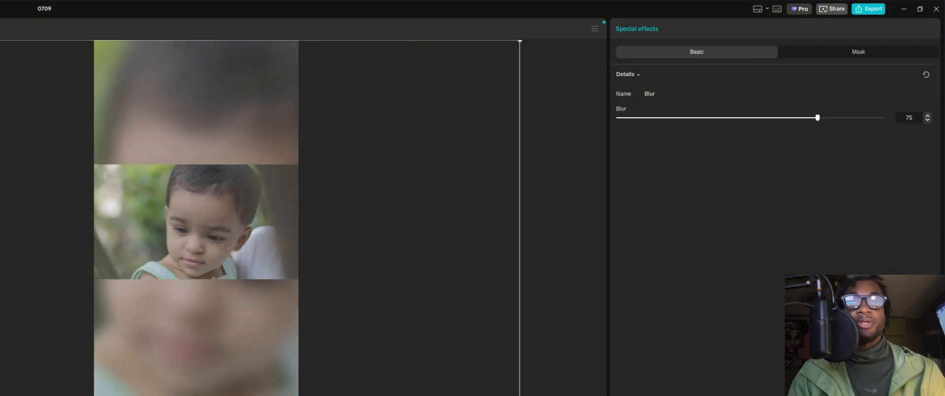
click(552, 306)
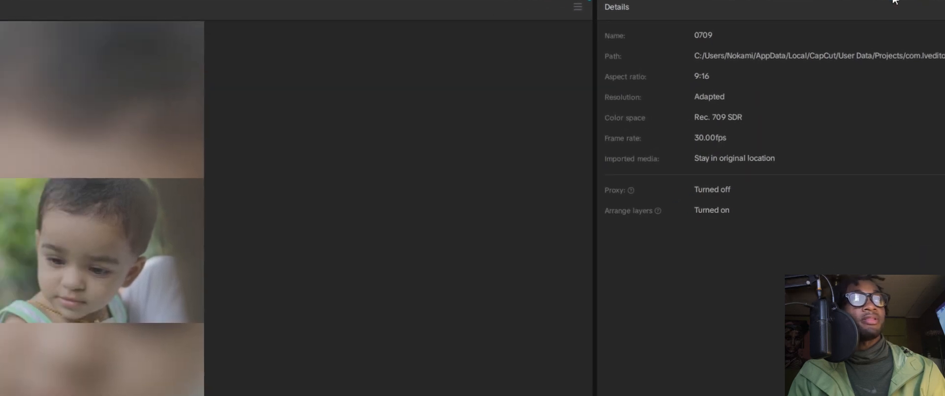
Export the video to the desktop as SmilingBaby in 2K, H.264 mp4 at 30 fps
click(837, 10)
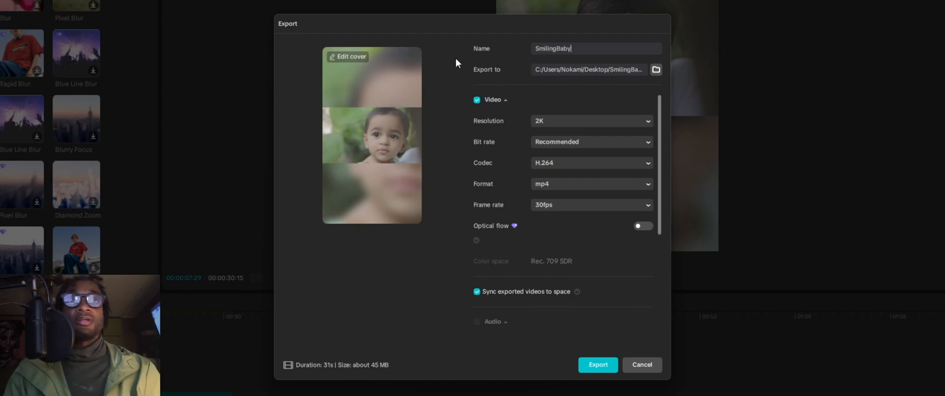
scroll(586, 231, down, 5)
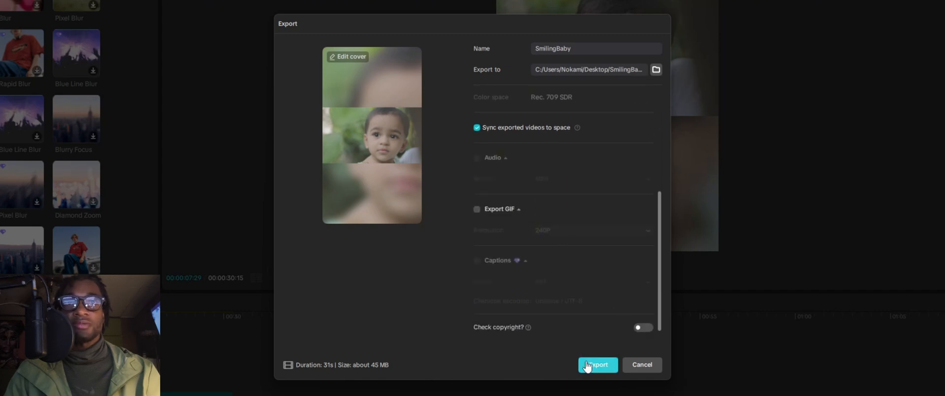
click(605, 366)
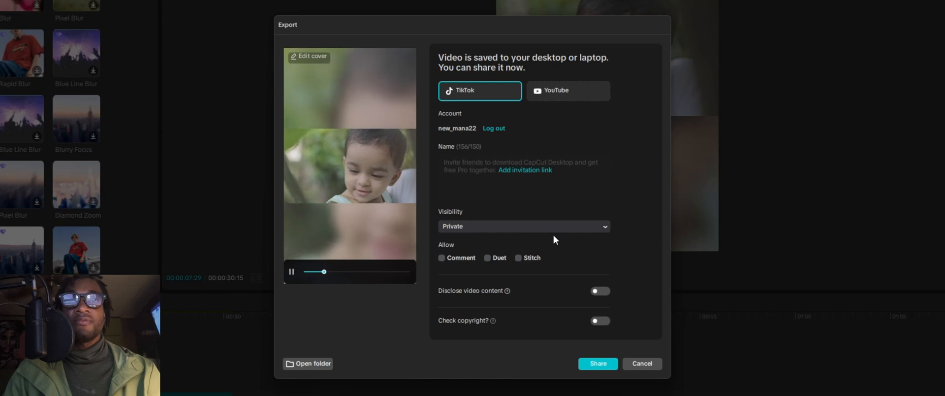
Open the export folder and play the exported SmilingBaby video in an enlarged player window
click(308, 365)
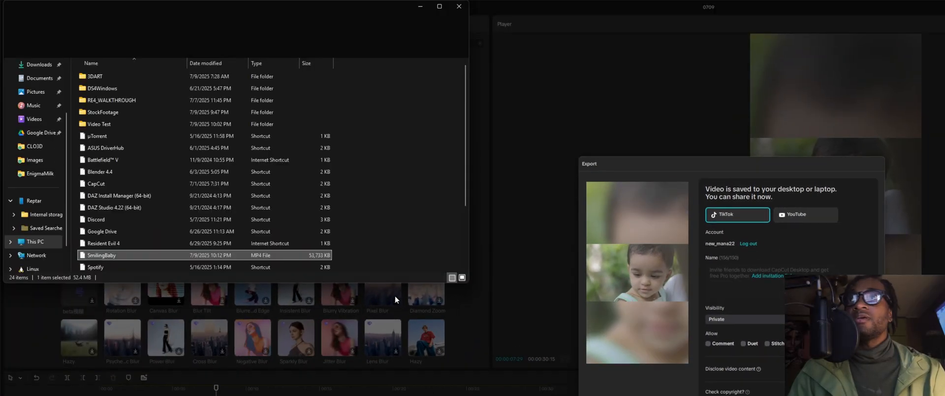
double_click(134, 254)
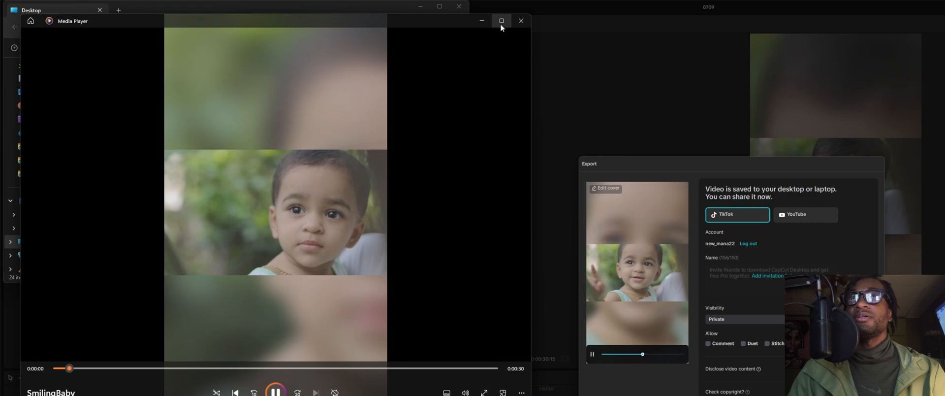
click(501, 24)
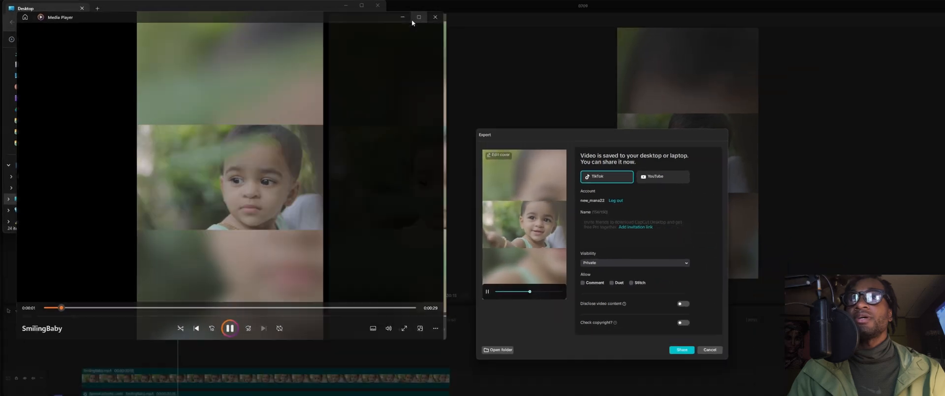